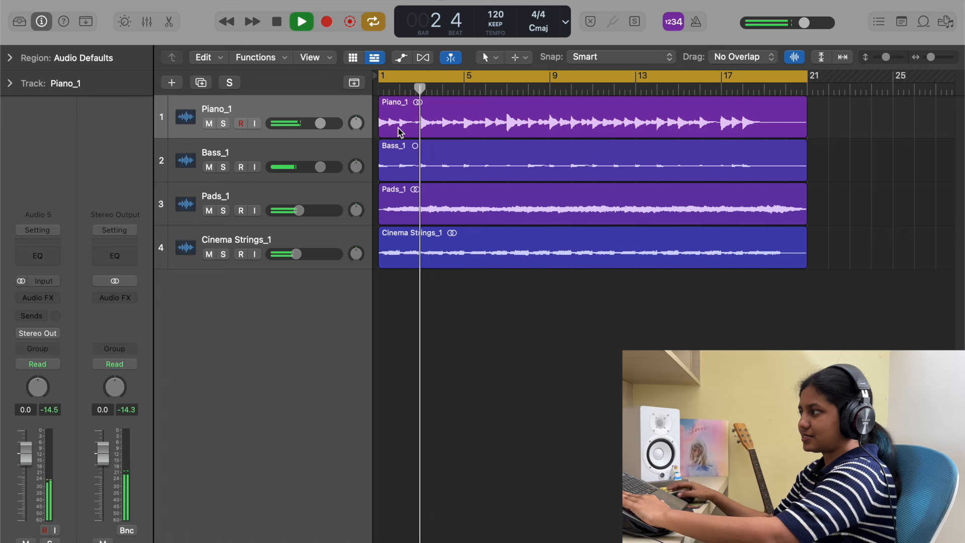
# - Stop playback and insert a stereo Multipressor on the Stereo Output channel
pyautogui.press('space')
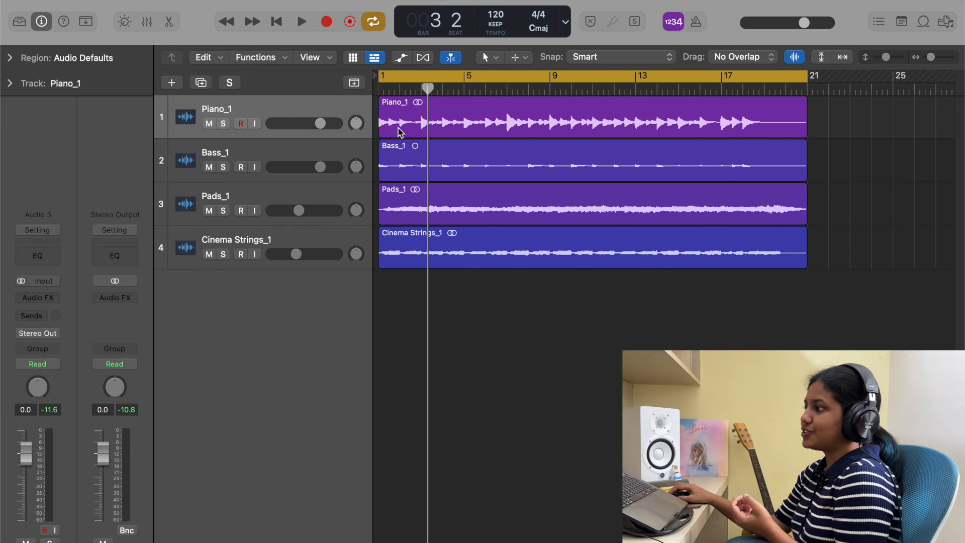
pyautogui.click(124, 302)
pyautogui.moveTo(133, 454)
pyautogui.moveTo(223, 471)
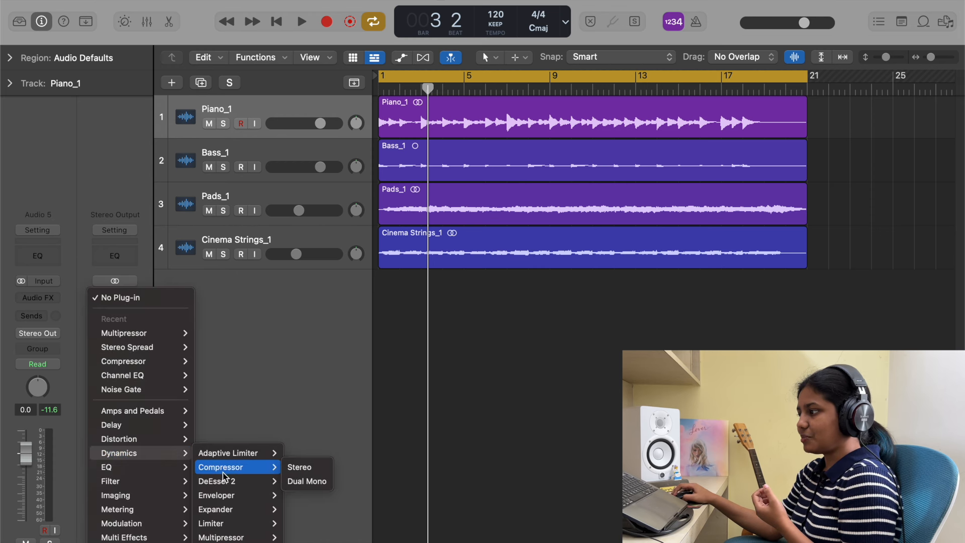
pyautogui.moveTo(236, 537)
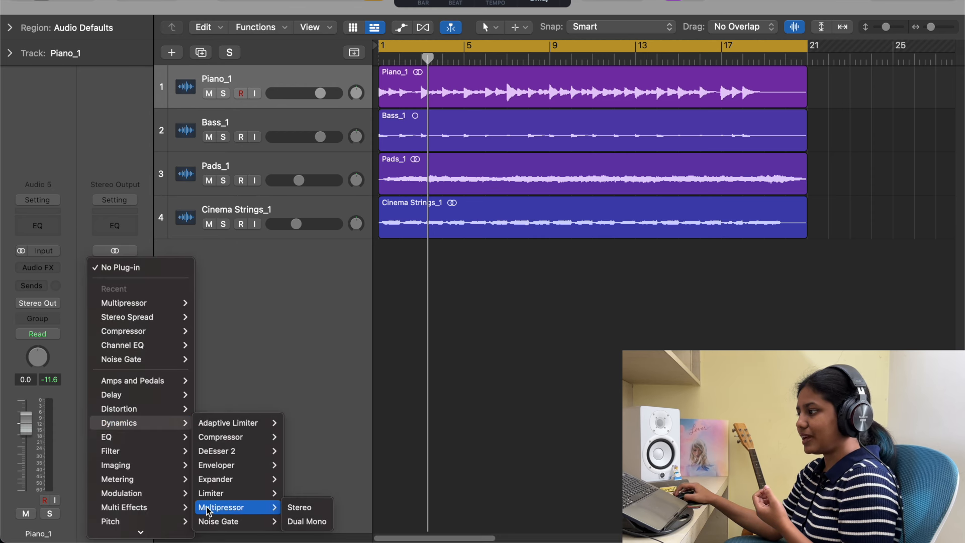
pyautogui.click(308, 507)
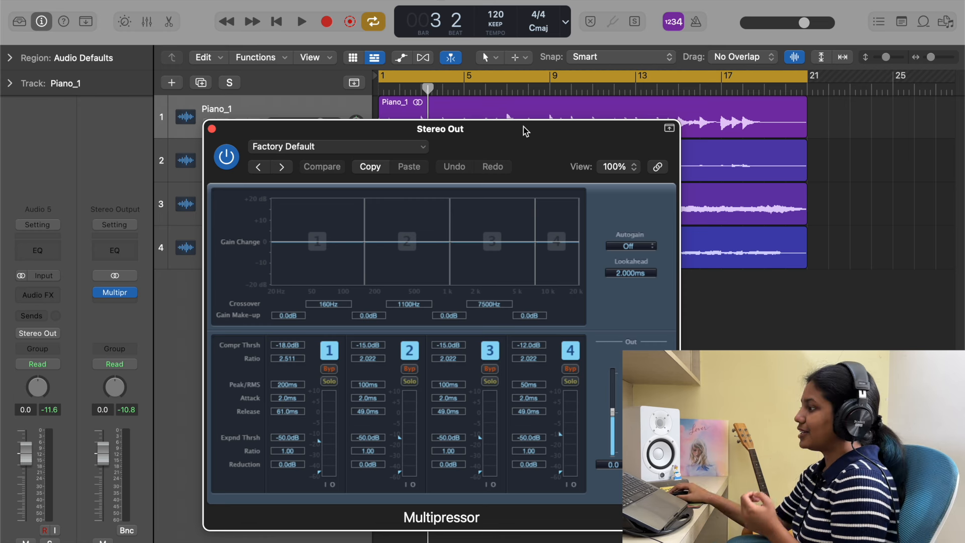
# - Switch off all four Multipressor bands and re-enable them one by one from band 1 to band 4
pyautogui.click(331, 352)
pyautogui.click(408, 351)
pyautogui.click(492, 351)
pyautogui.click(572, 351)
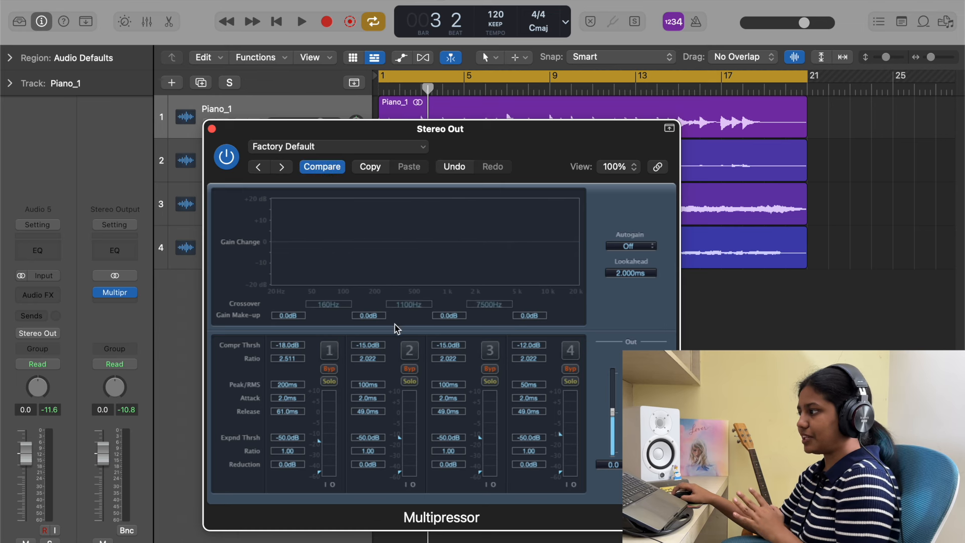
pyautogui.click(331, 351)
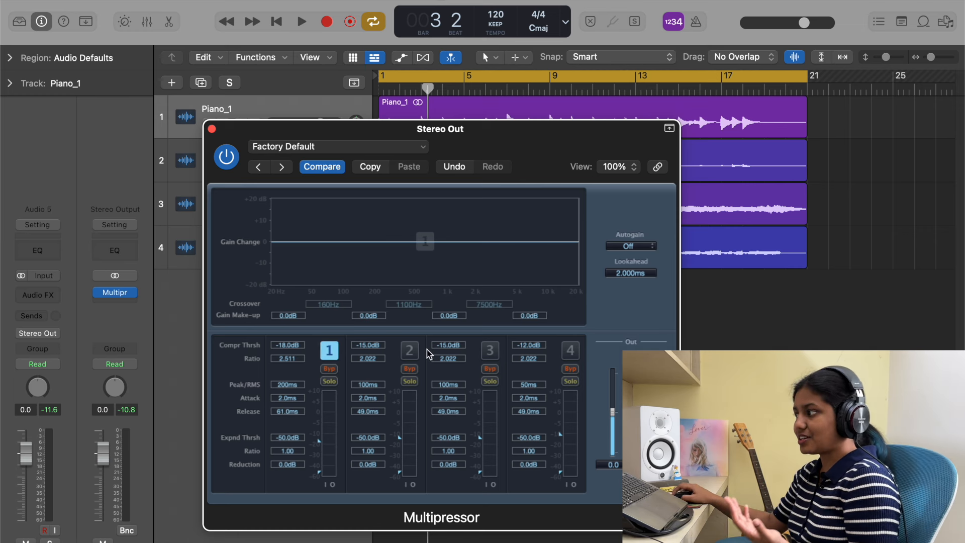
pyautogui.click(410, 351)
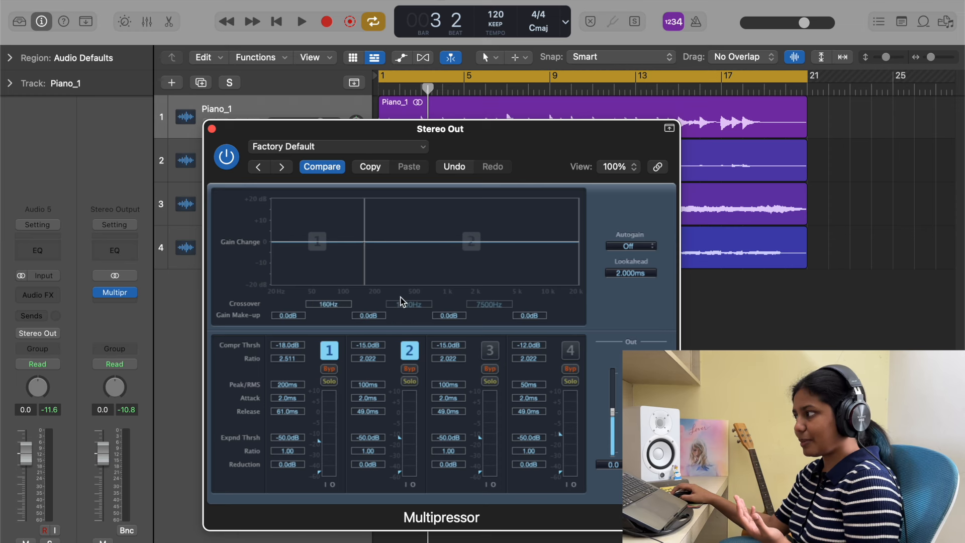
pyautogui.click(490, 350)
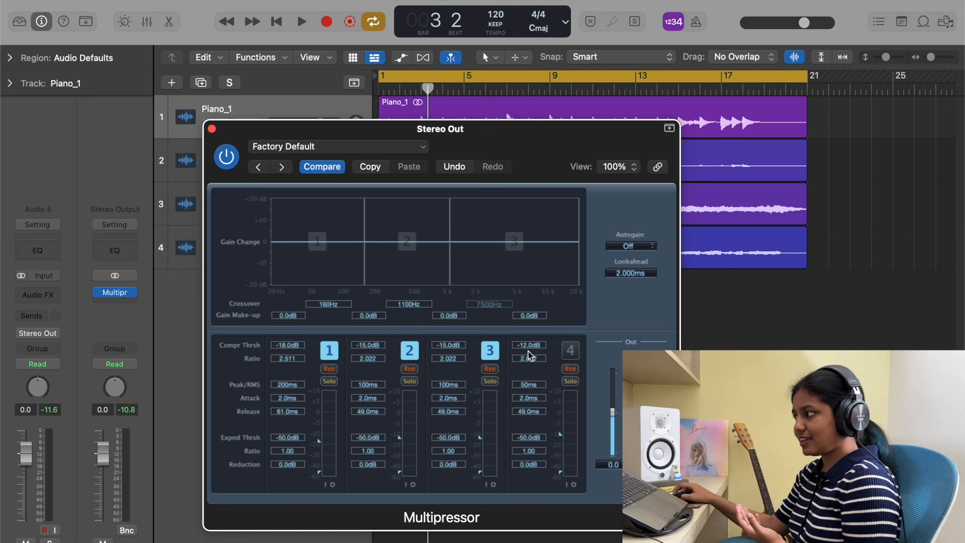
pyautogui.click(570, 350)
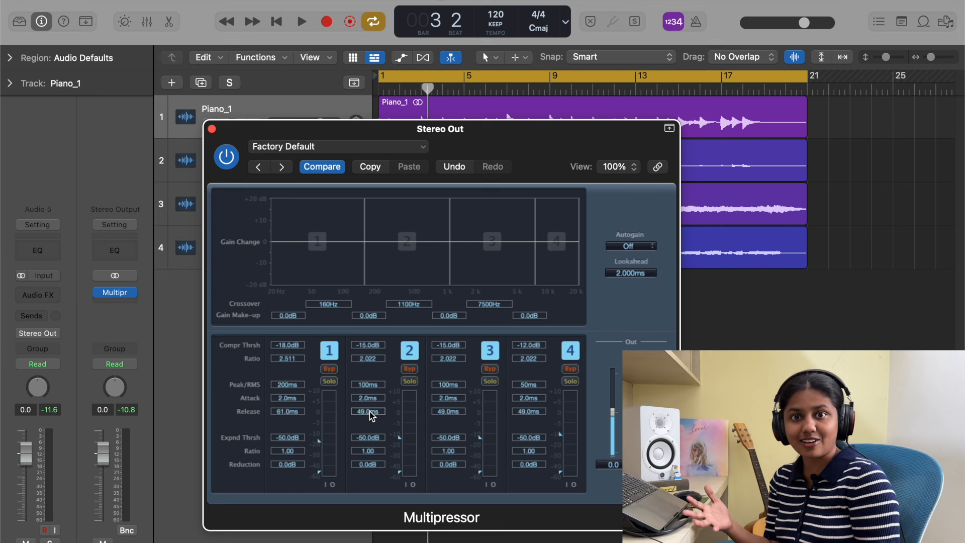
# - Solo band 2 in the Multipressor and play the song to hear that frequency range alone
pyautogui.click(410, 382)
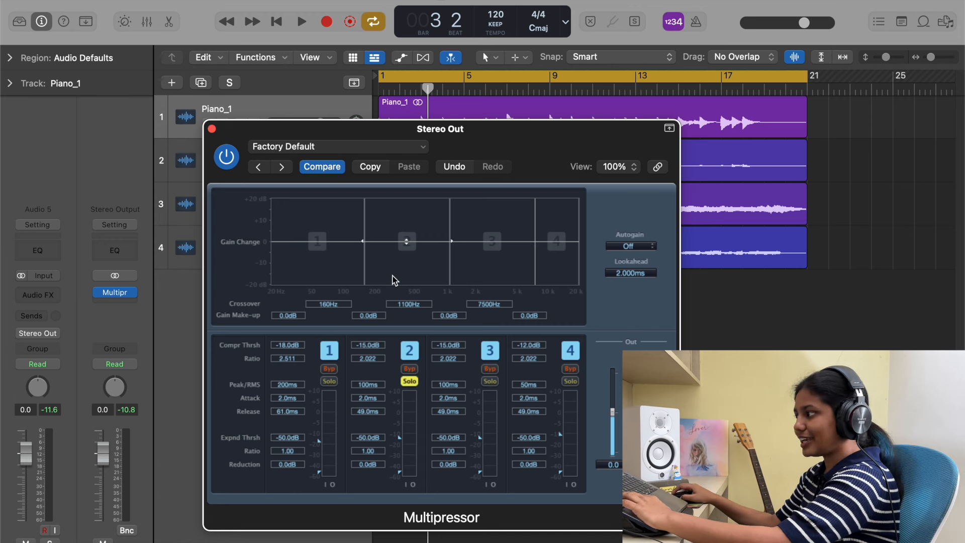
pyautogui.press('space')
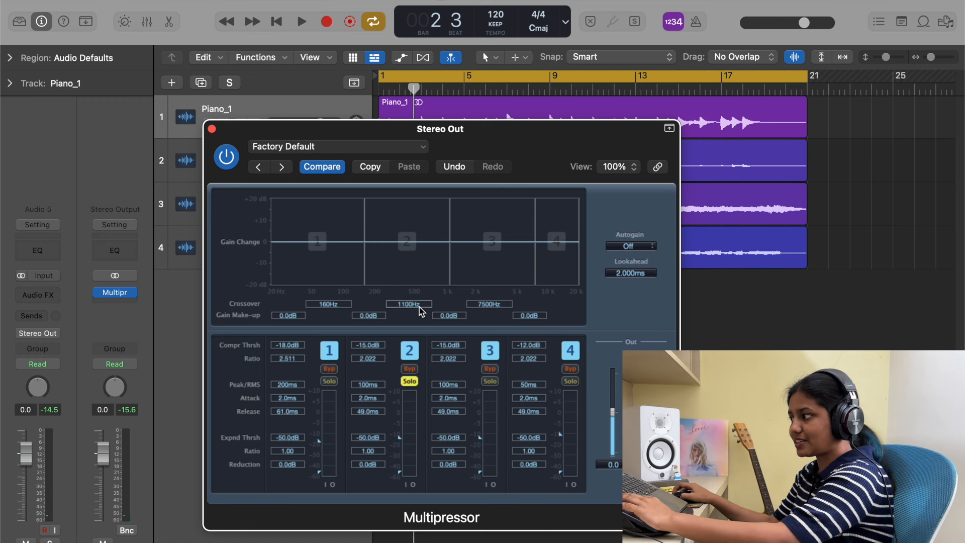
pyautogui.press('space')
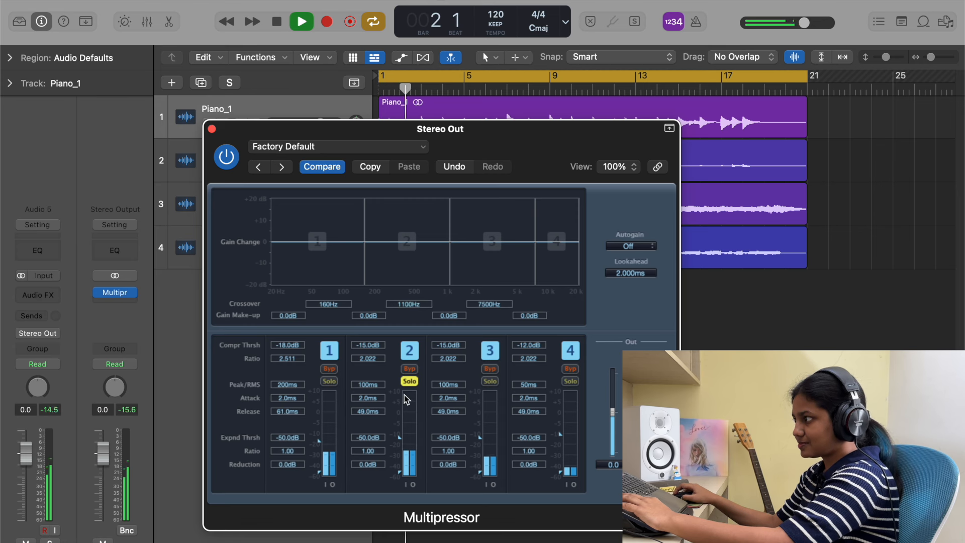
# - Audition bands 3 and 1 against band 2 during playback, leave only band 2 soloed, and stop playback
pyautogui.click(488, 381)
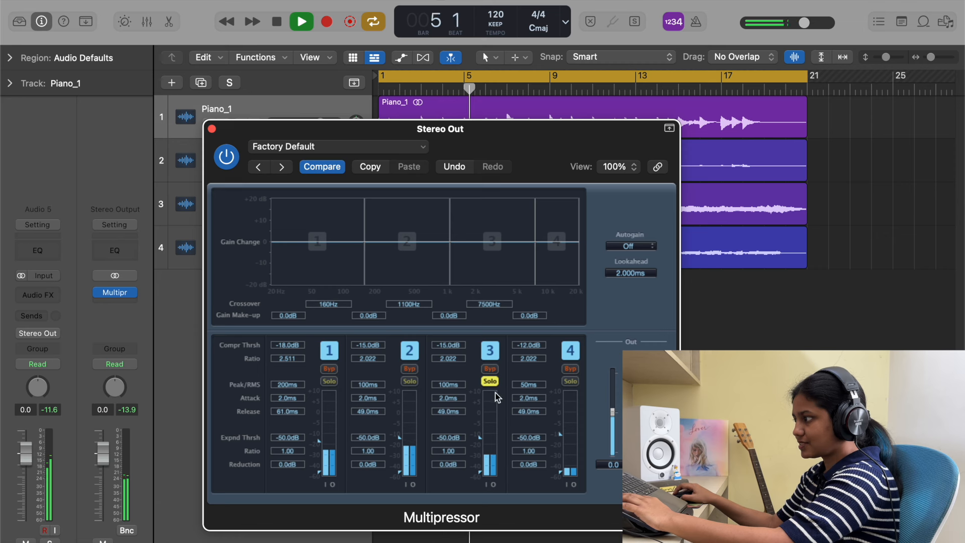
pyautogui.click(409, 381)
pyautogui.click(490, 381)
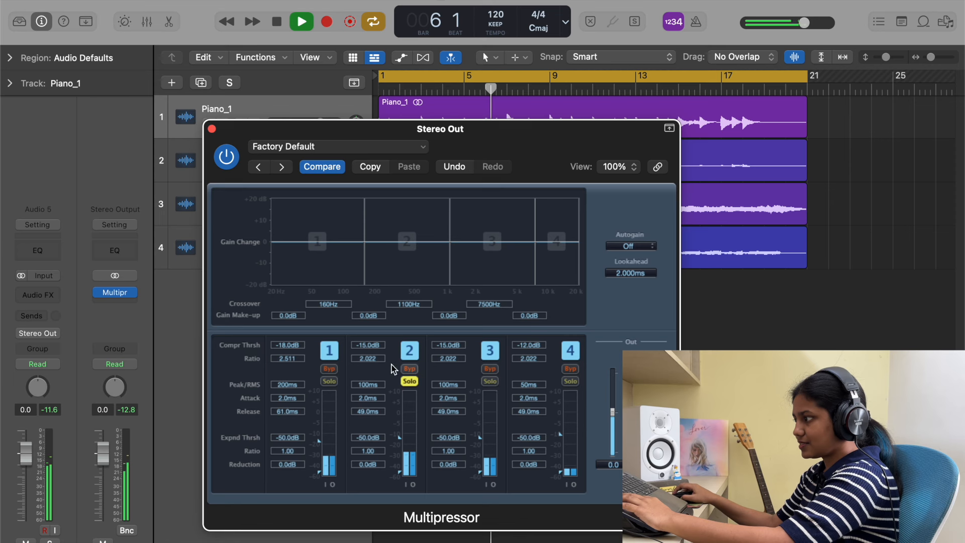
pyautogui.click(329, 382)
pyautogui.click(410, 382)
pyautogui.click(409, 381)
pyautogui.click(329, 381)
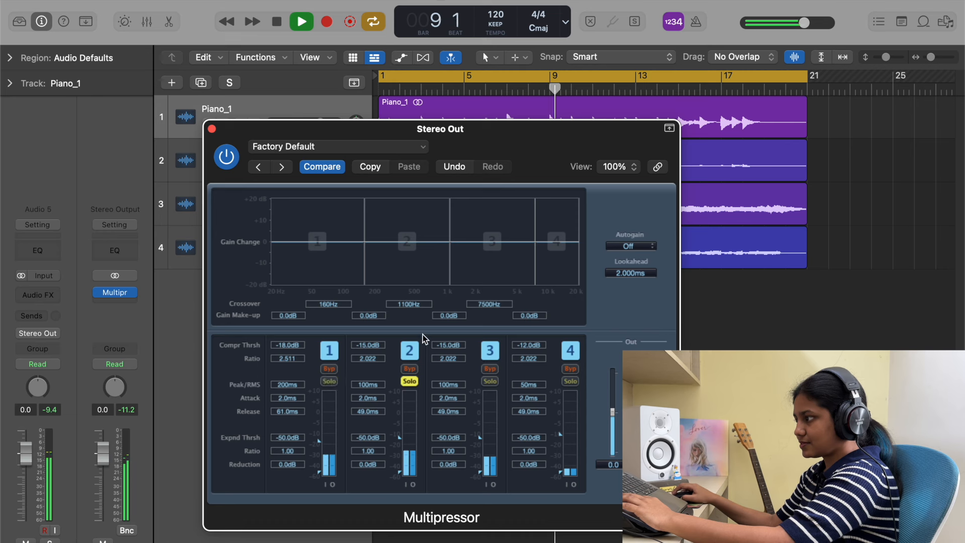
pyautogui.press('space')
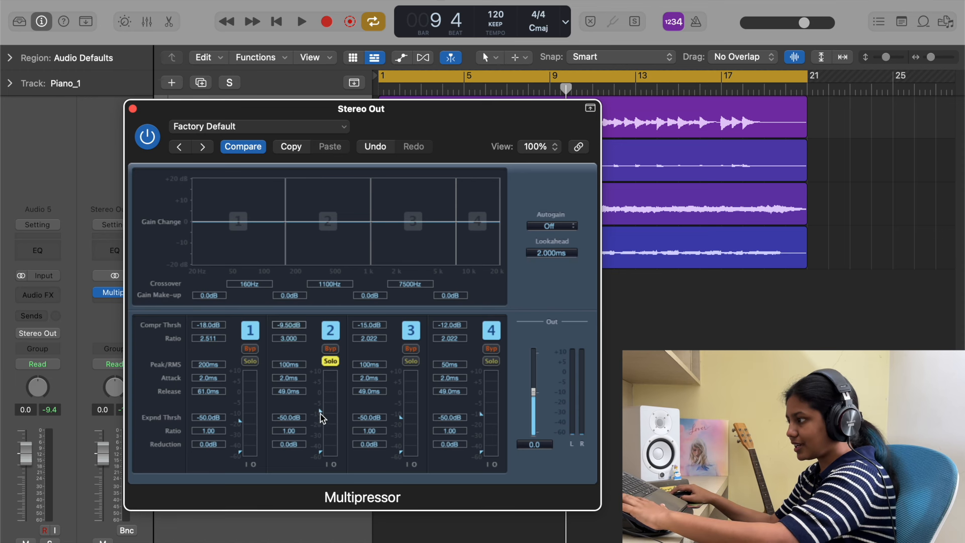
# - Lower band 2's compressor threshold to -21 dB and play the song briefly to hear the effect
pyautogui.moveTo(321, 412); pyautogui.dragTo(322, 428)
pyautogui.press('space')
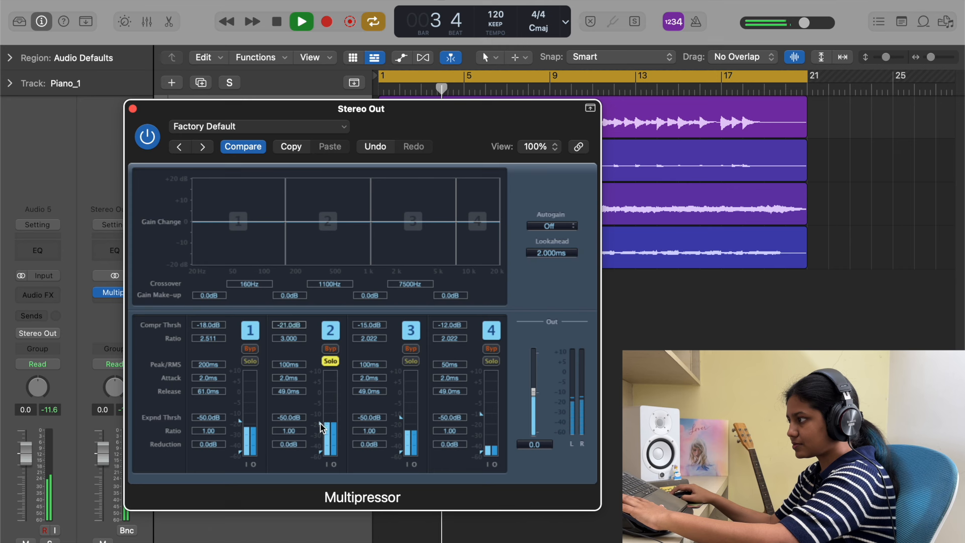
pyautogui.press('space')
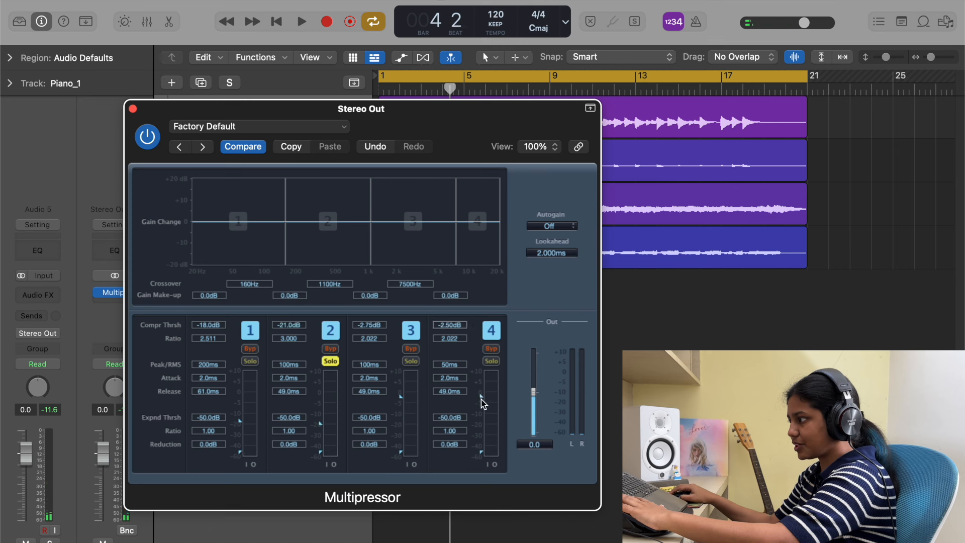
# - Replay the song from the start while lowering band 2's compressor threshold to -23.5 dB and on to -25 dB
pyautogui.press('Return')
pyautogui.press('space')
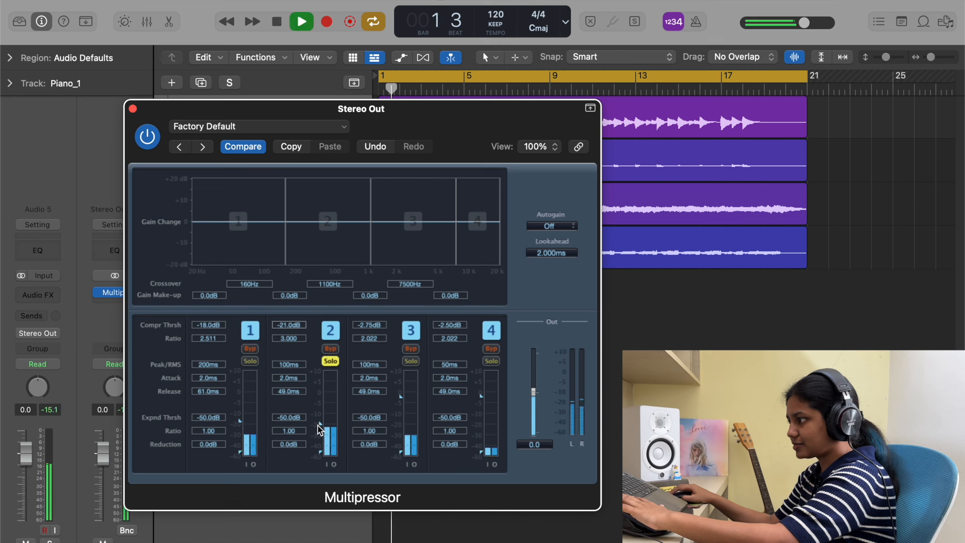
pyautogui.moveTo(320, 424); pyautogui.dragTo(319, 428)
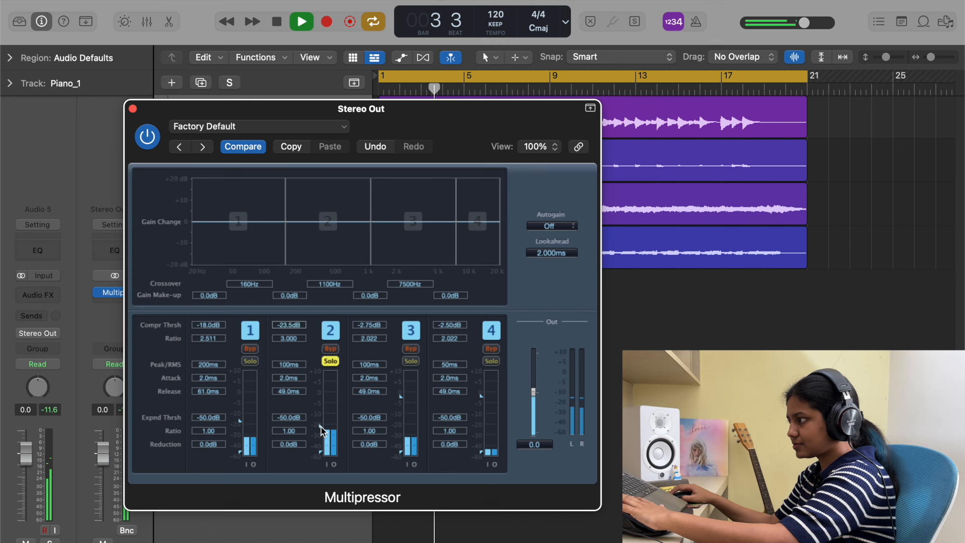
pyautogui.press('space')
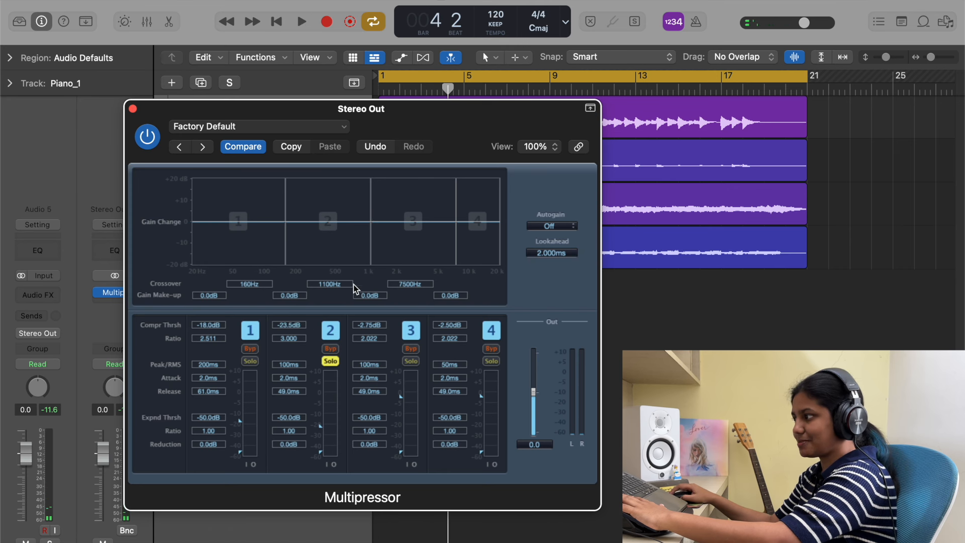
pyautogui.press('space')
pyautogui.moveTo(321, 429); pyautogui.dragTo(322, 431)
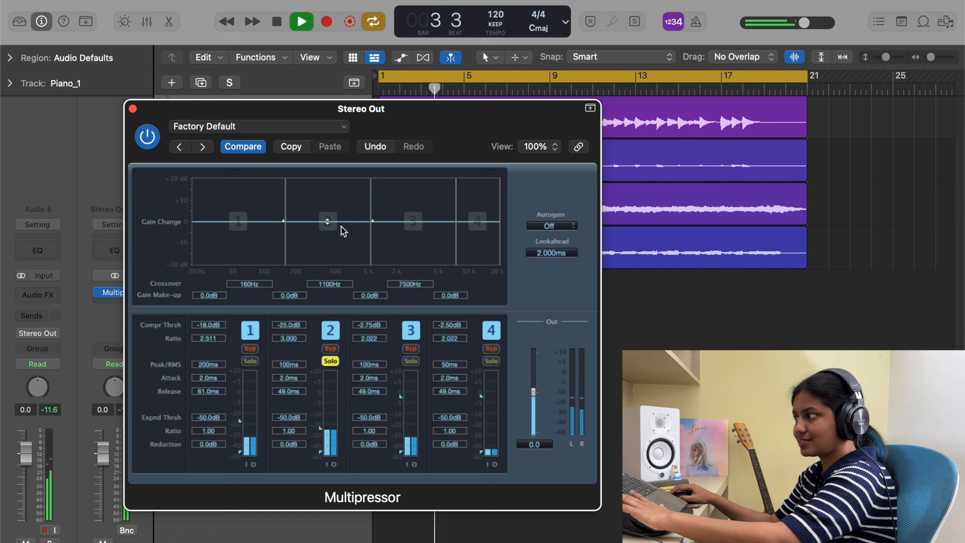
pyautogui.press('space')
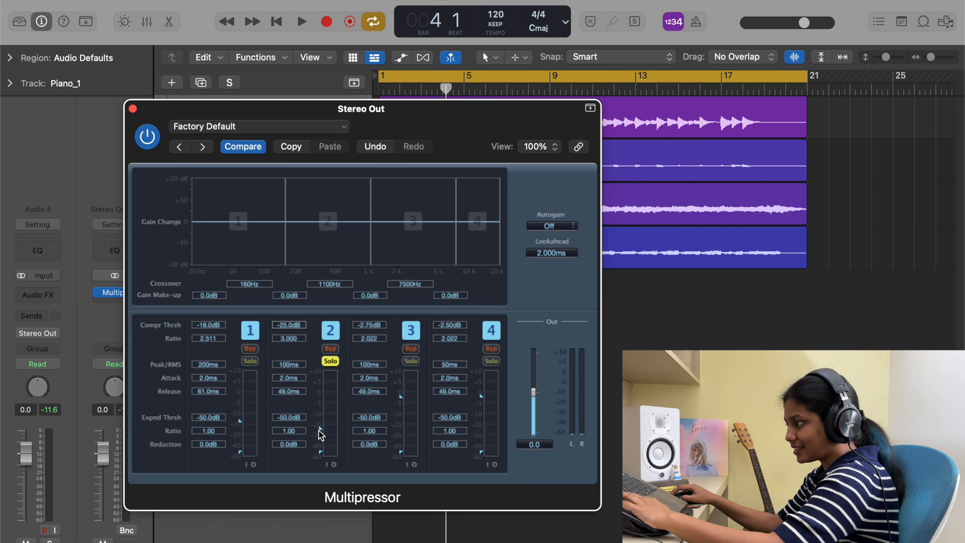
# - Try an extreme compressor threshold of -37.5 dB on band 2 during playback, and stop the song
pyautogui.press('space')
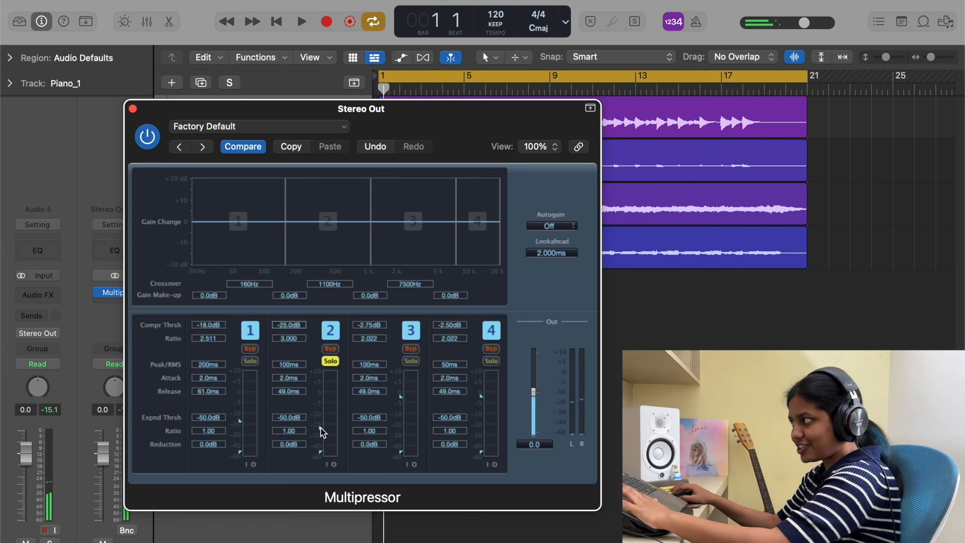
pyautogui.press('space')
pyautogui.moveTo(321, 427); pyautogui.dragTo(320, 445)
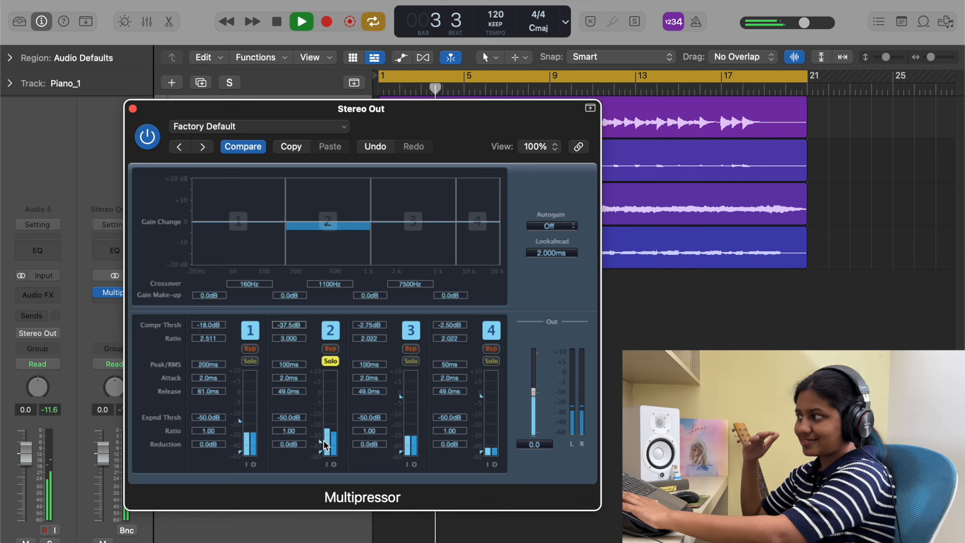
pyautogui.press('space')
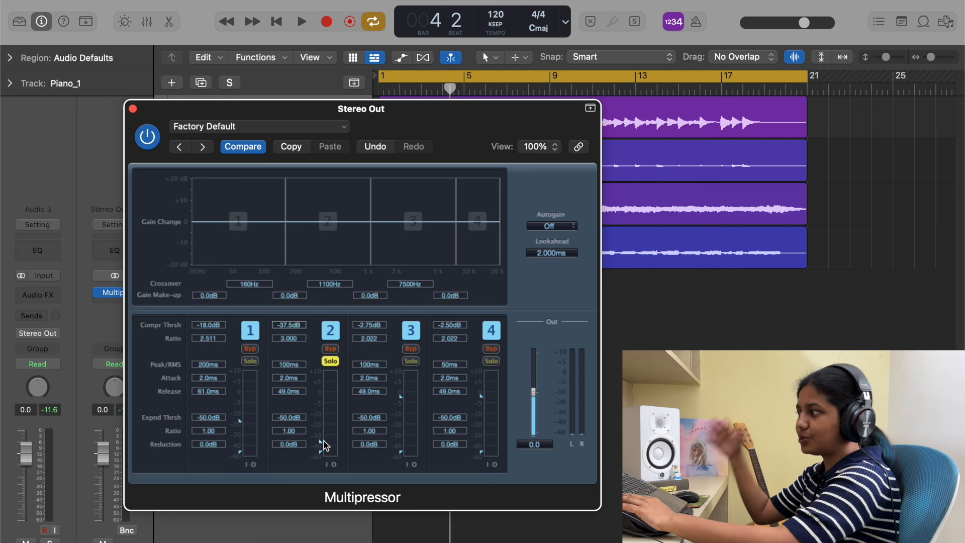
# - Raise band 2's compressor threshold to -23 dB while the song plays, and stop playback
pyautogui.press('space')
pyautogui.moveTo(324, 443); pyautogui.dragTo(323, 429)
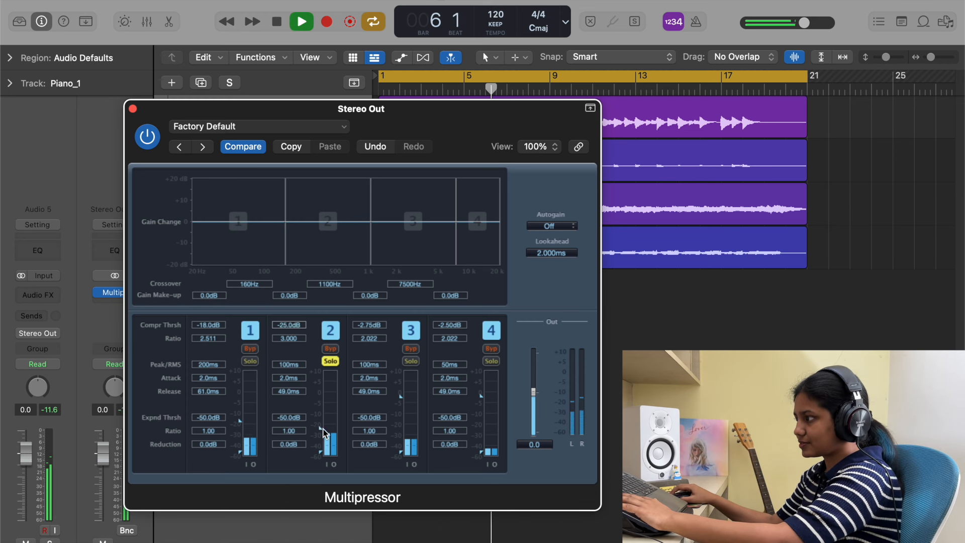
pyautogui.moveTo(324, 429); pyautogui.dragTo(322, 428)
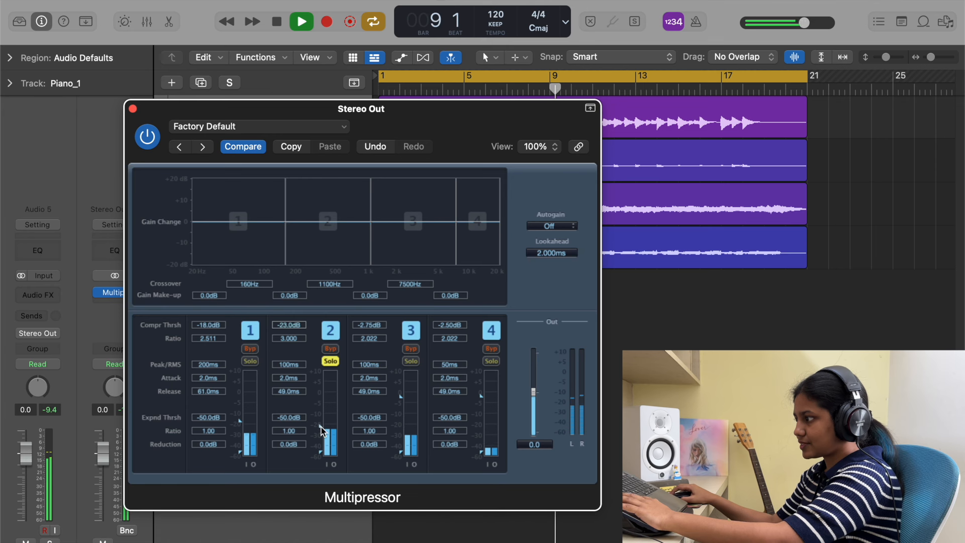
pyautogui.press('space')
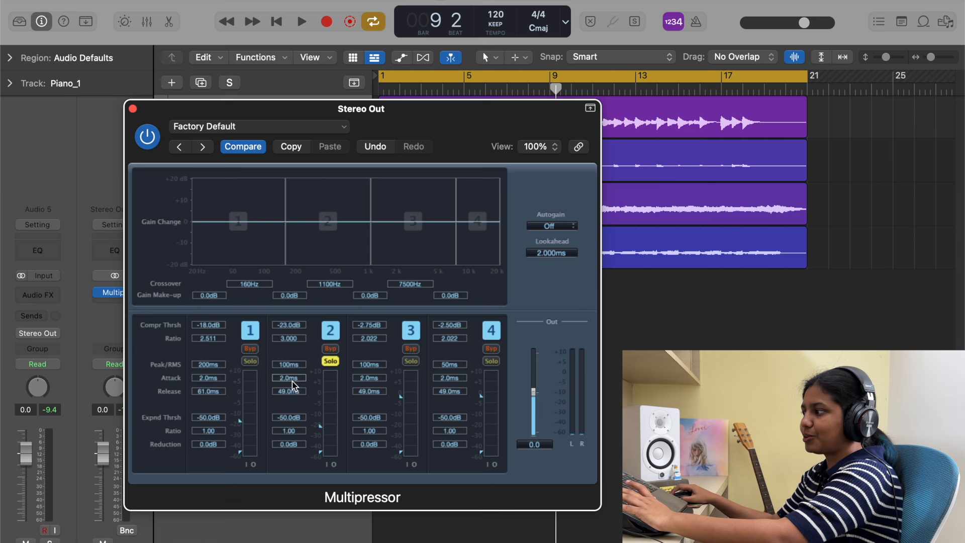
# - Set band 2's attack to 8.5 ms and its release to 69 ms
pyautogui.moveTo(305, 368); pyautogui.dragTo(301, 354)
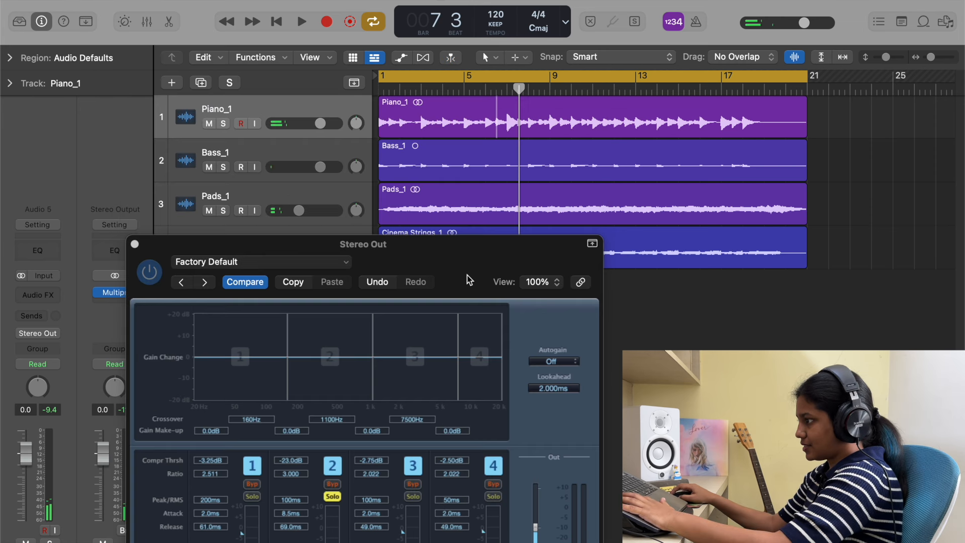
# - Move the Multipressor window off the upper track and compare band 2 bypassed and active during playback, leaving its bypass off
pyautogui.moveTo(465, 276); pyautogui.dragTo(473, 198)
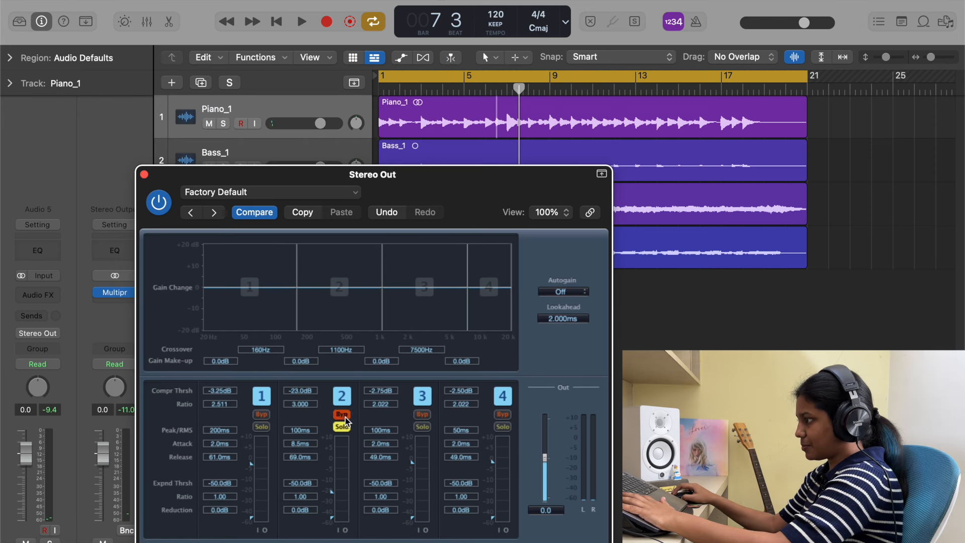
pyautogui.press('space')
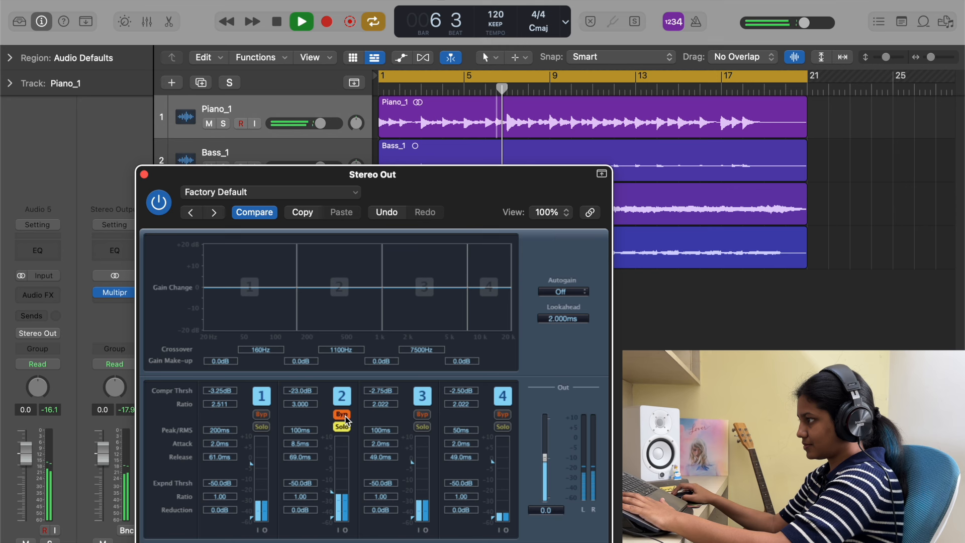
pyautogui.click(342, 414)
pyautogui.press('space')
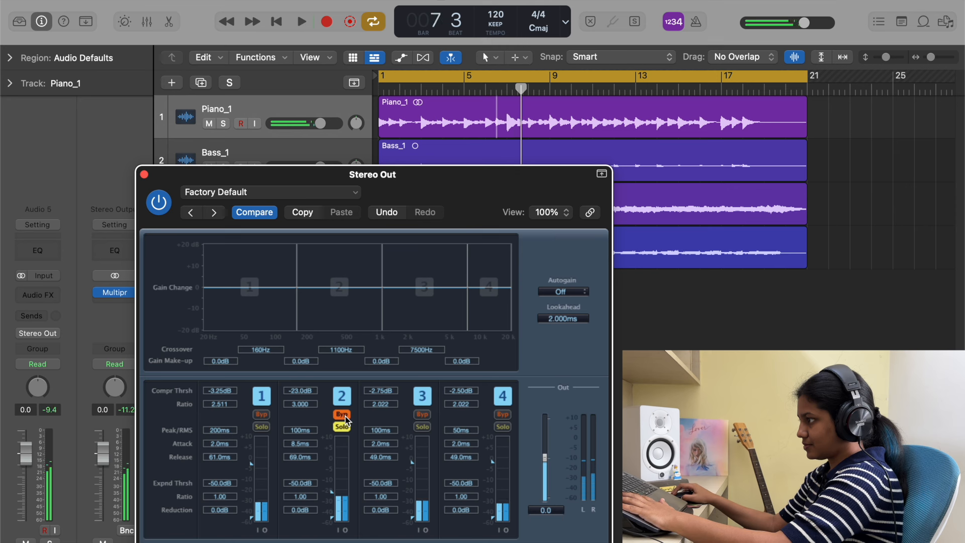
pyautogui.press('space')
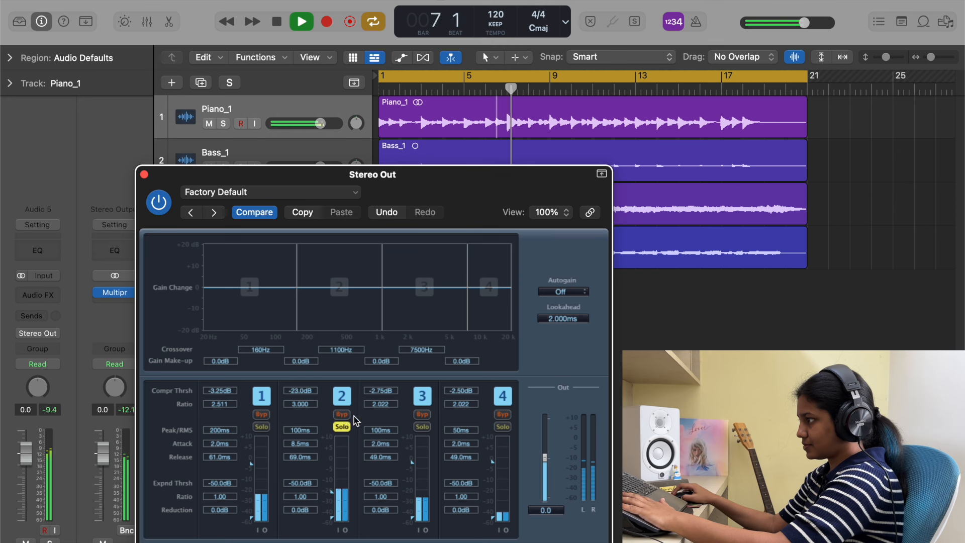
pyautogui.press('space')
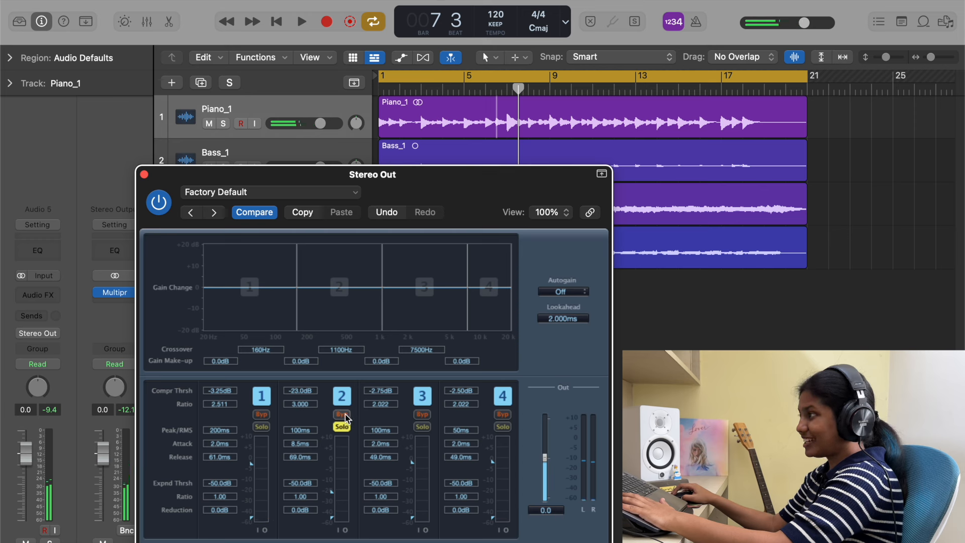
# - Bypass band 2, play the song, and reactivate the band mid-playback to compare its sound before stopping
pyautogui.click(342, 414)
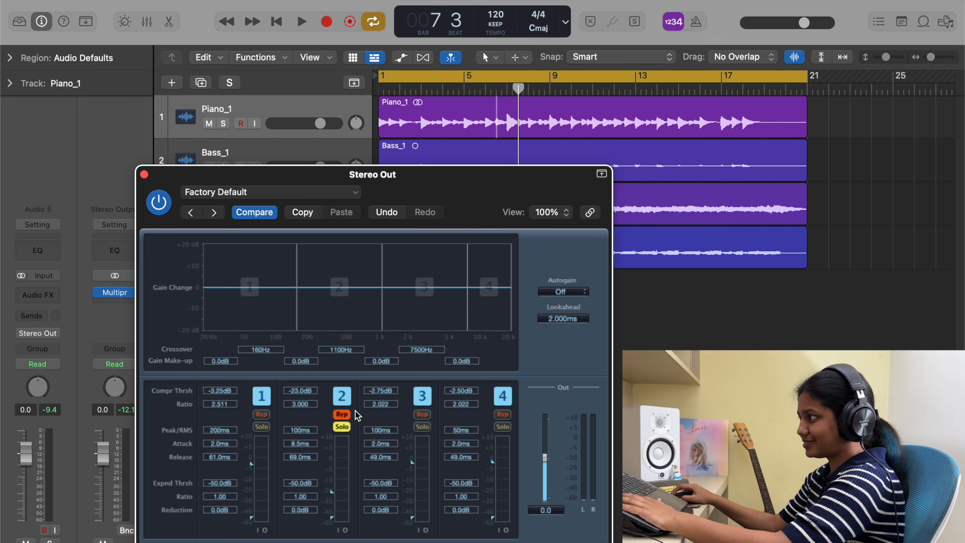
pyautogui.press('space')
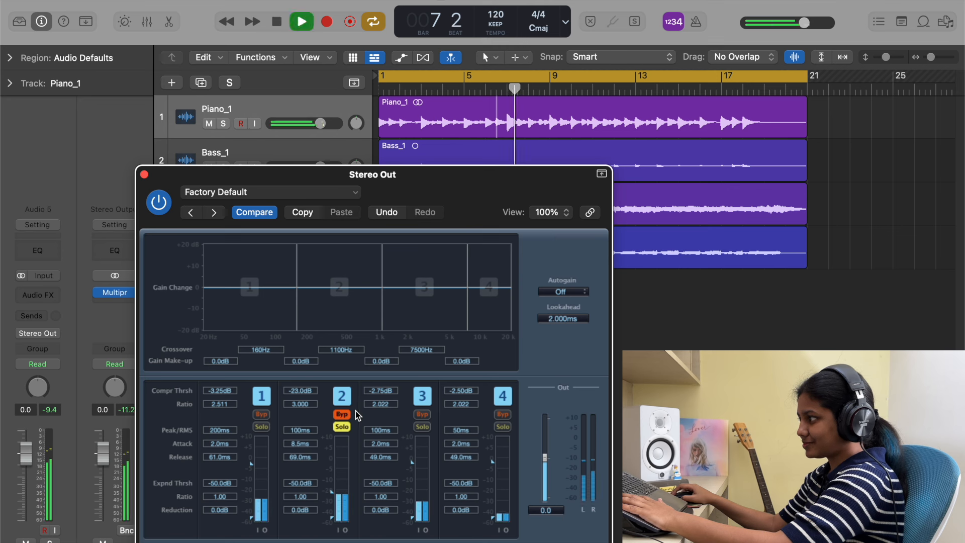
pyautogui.click(343, 414)
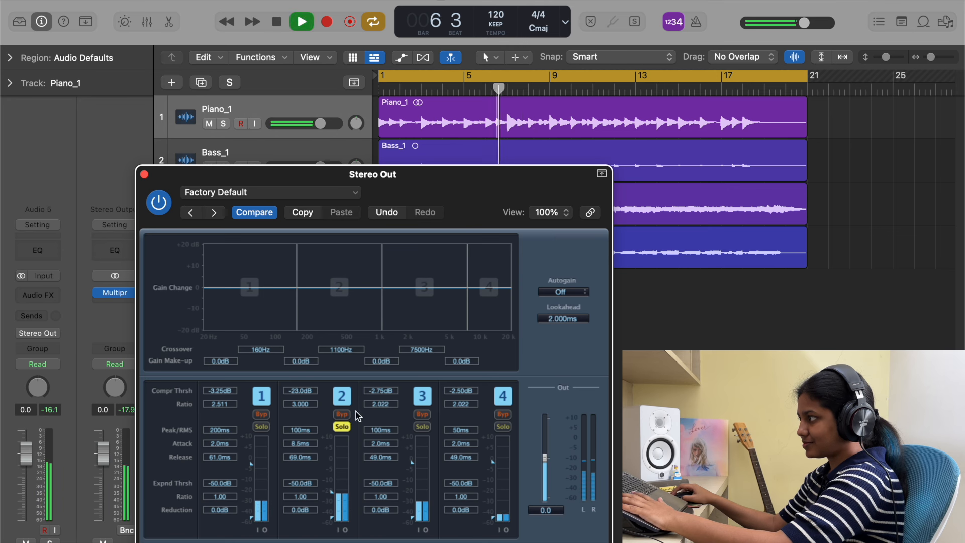
pyautogui.press('space')
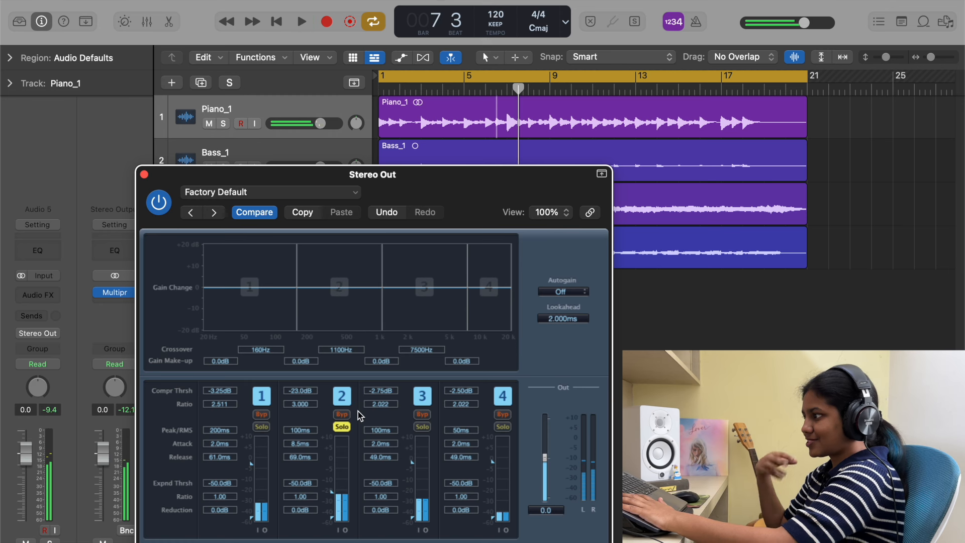
# - Reposition the Multipressor window and raise band 2's gain make-up to 2.0 dB while the song plays, and stop playback
pyautogui.moveTo(459, 209); pyautogui.dragTo(484, 153)
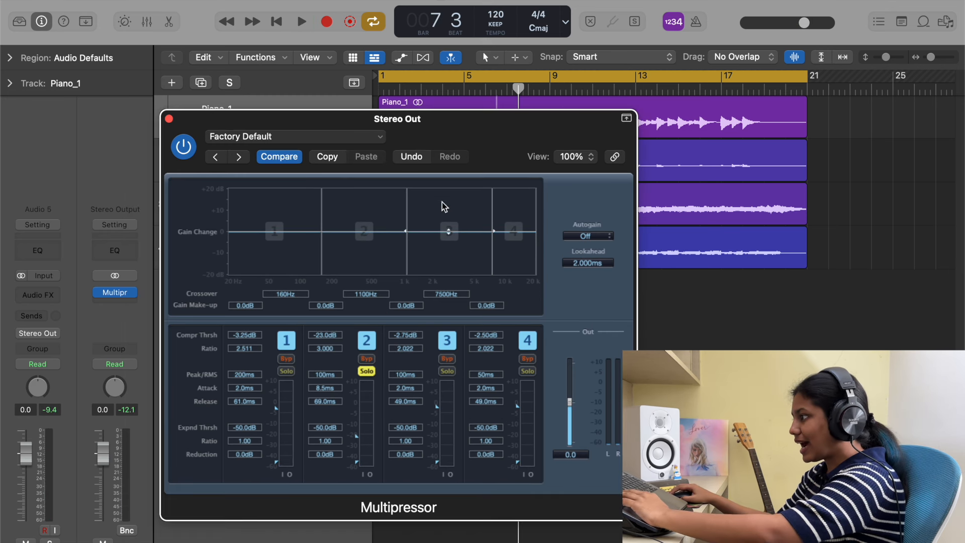
pyautogui.press('space')
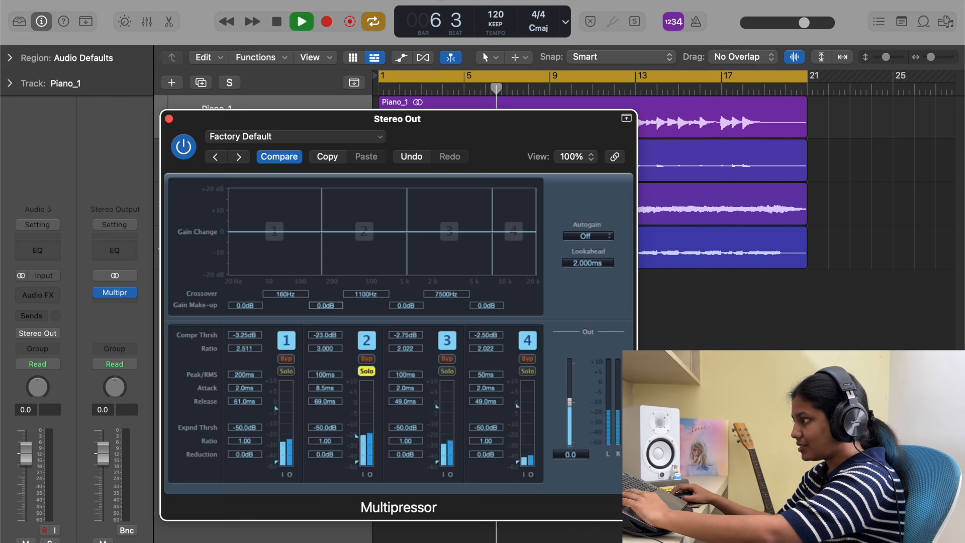
pyautogui.moveTo(337, 304); pyautogui.dragTo(336, 298)
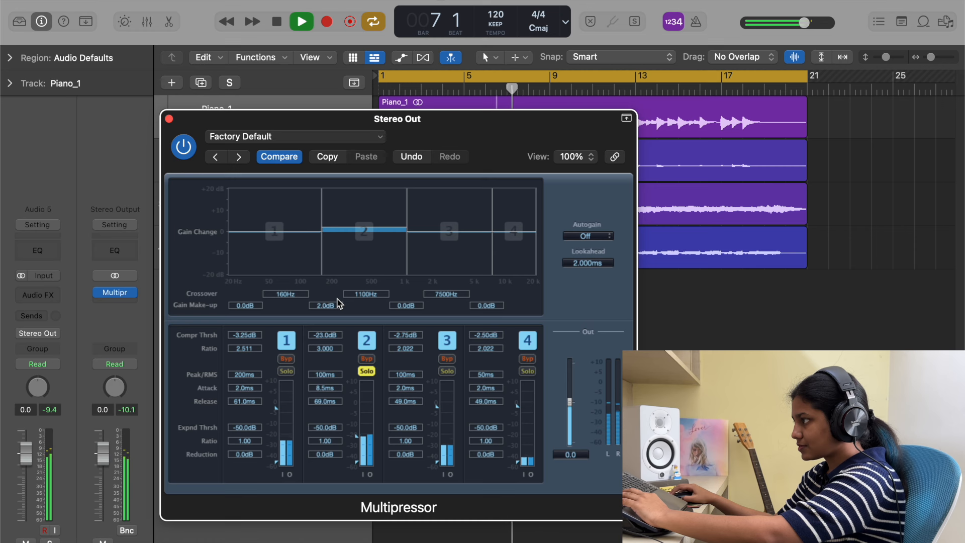
pyautogui.press('space')
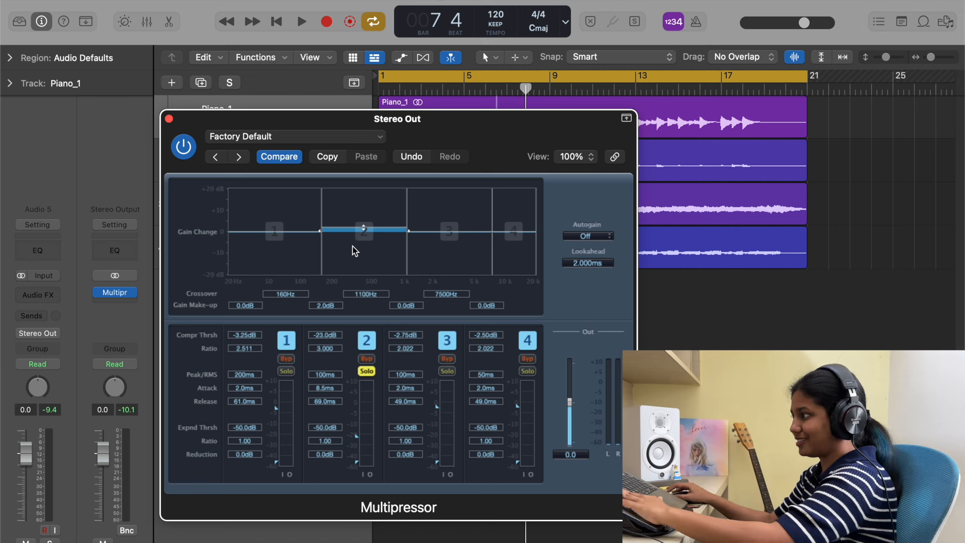
# - Play the song with the whole Multipressor switched off and back on to compare the mix, and stop playback
pyautogui.press('space')
pyautogui.click(191, 145)
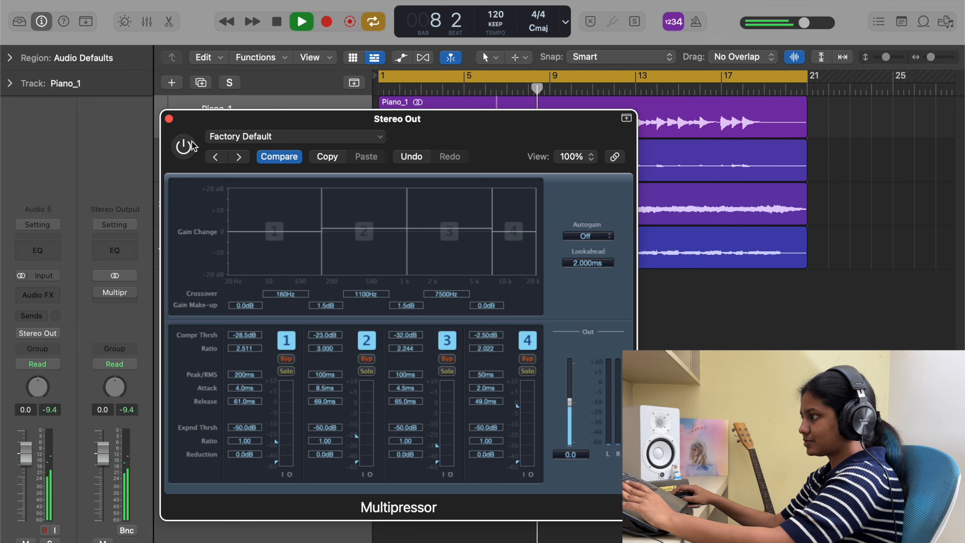
pyautogui.click(191, 144)
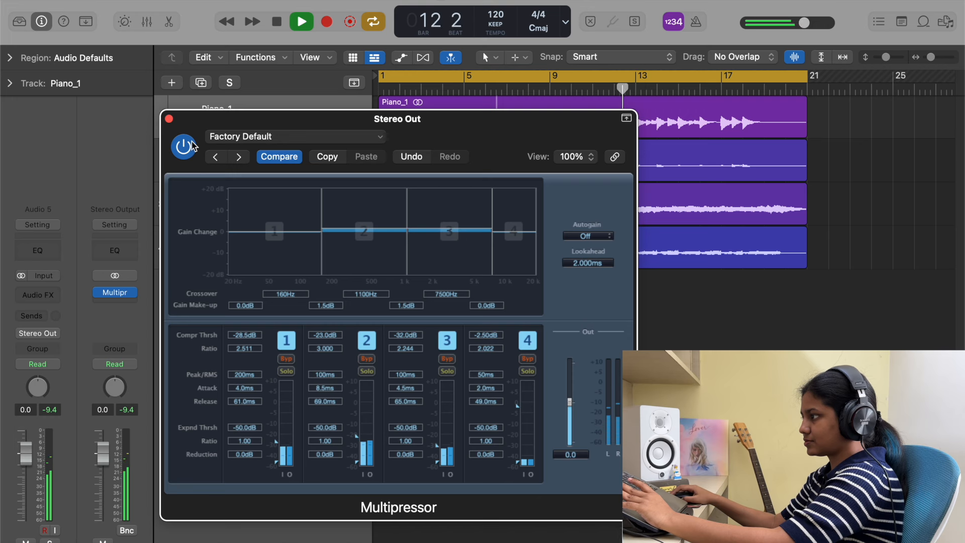
pyautogui.press('space')
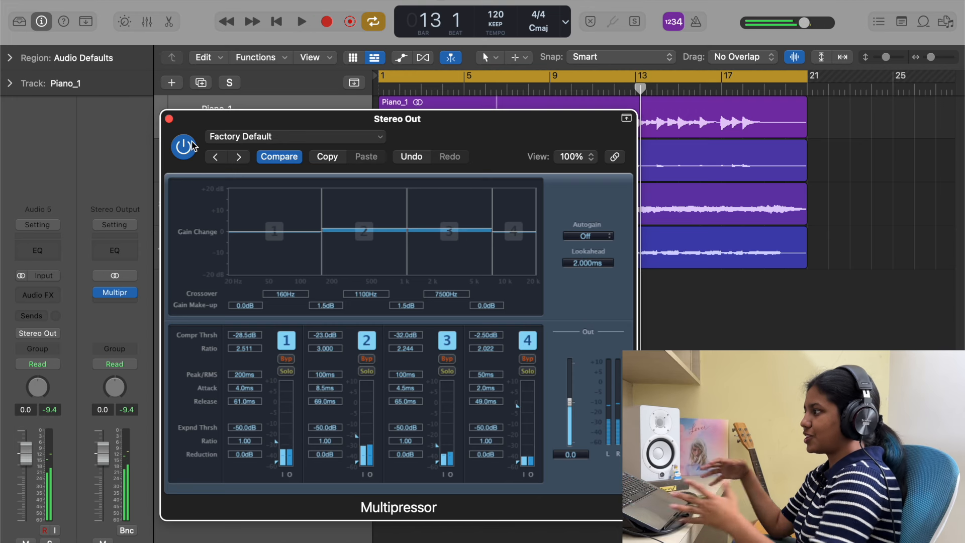